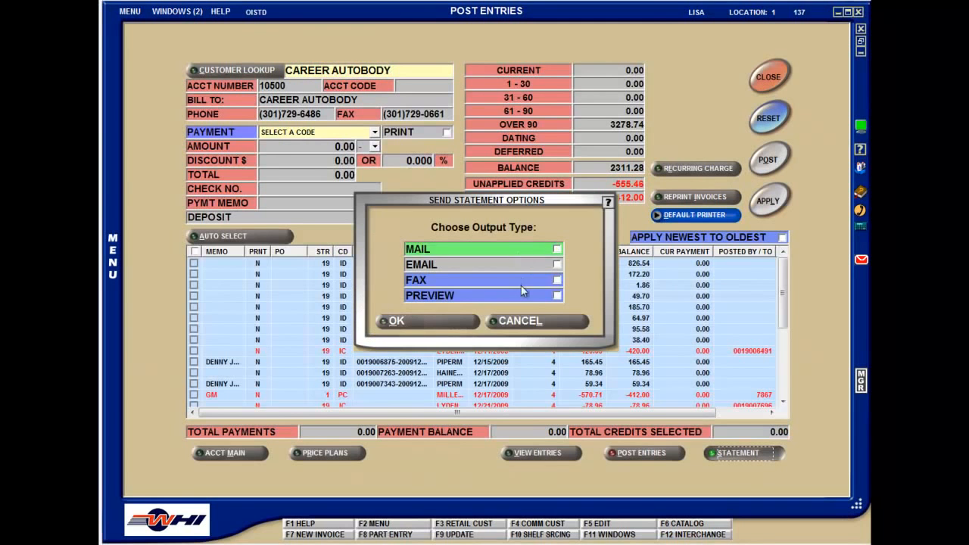
Preview the account statement for Career Autobody
{"action": "left_click", "coordinate": [522, 296]}
{"action": "left_click", "coordinate": [422, 320]}
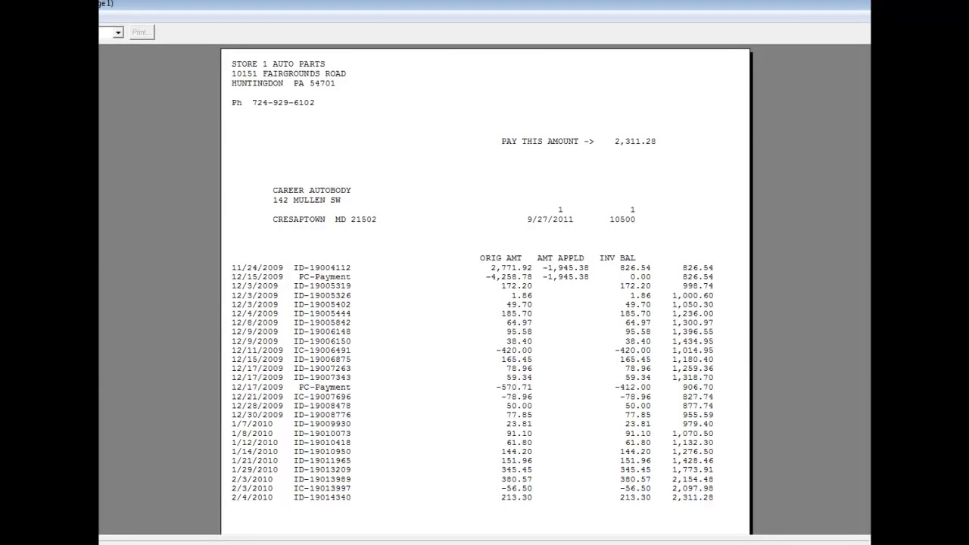
Open the store's AR and close options and view the statement settings
{"action": "right_click", "coordinate": [453, 450]}
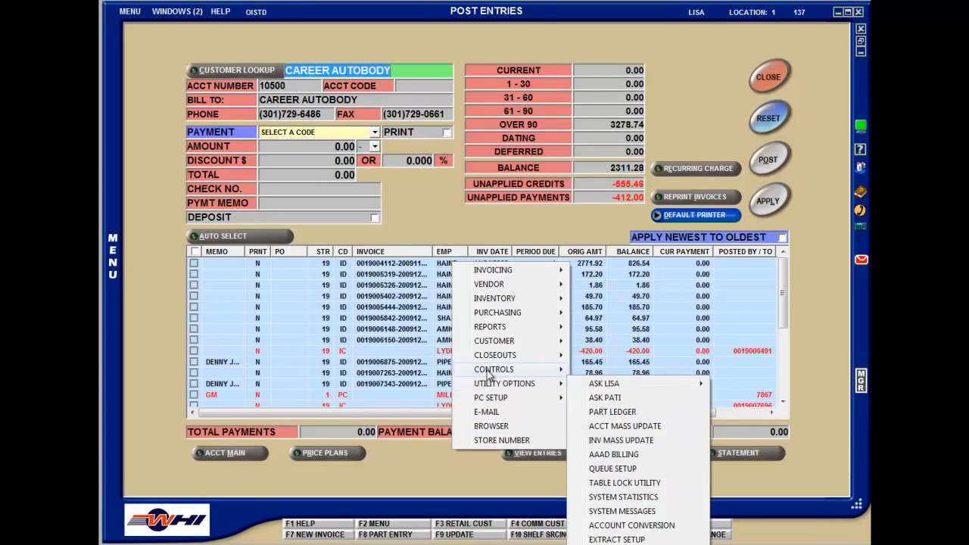
{"action": "mouse_move", "coordinate": [490, 372]}
{"action": "mouse_move", "coordinate": [595, 385]}
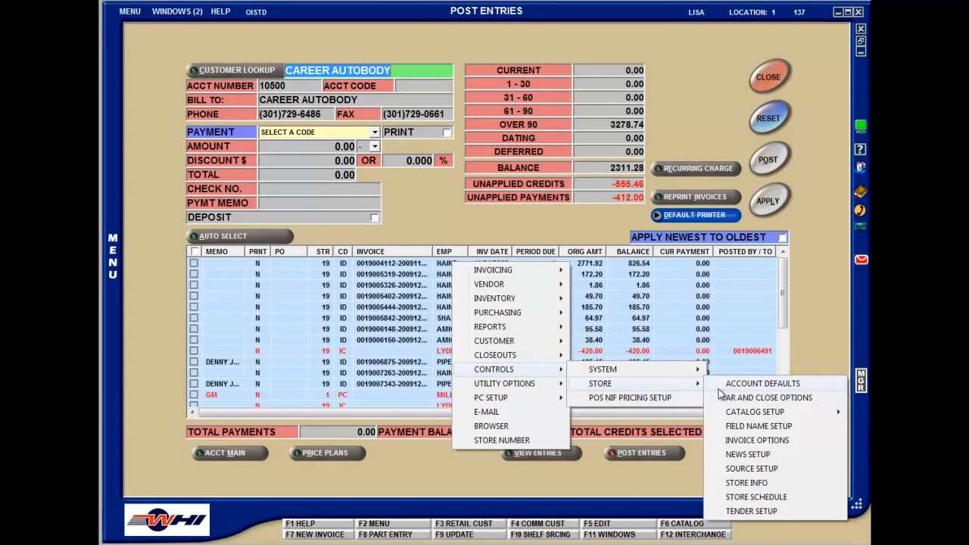
{"action": "left_click", "coordinate": [743, 397]}
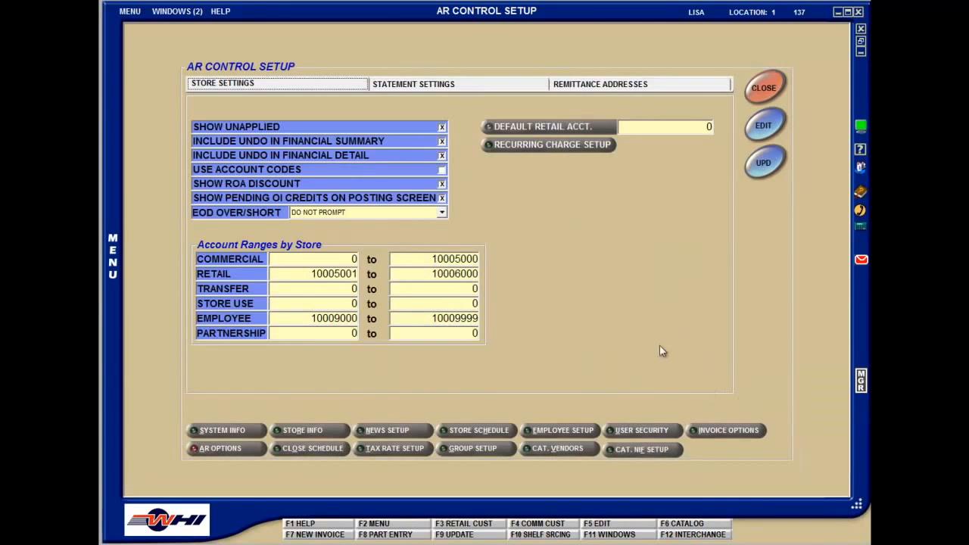
{"action": "left_click", "coordinate": [456, 89]}
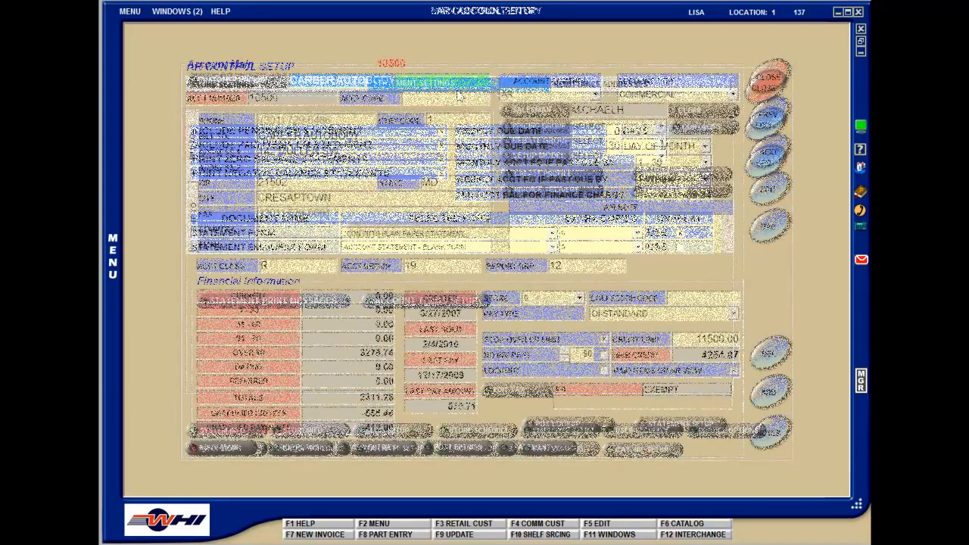
Look up the Valley Auto account by its account number and open its Post Entries screen
{"action": "type", "text": "540"}
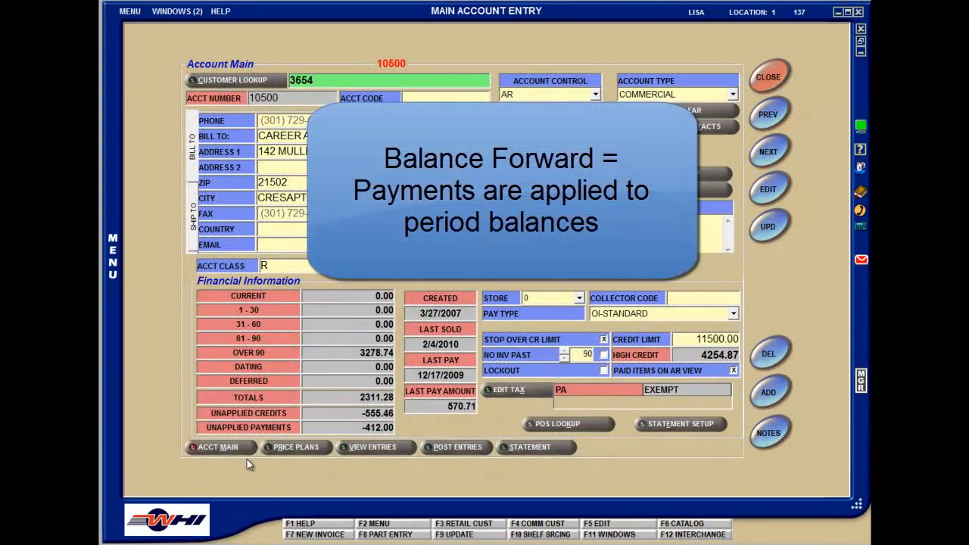
{"action": "key", "text": "Return"}
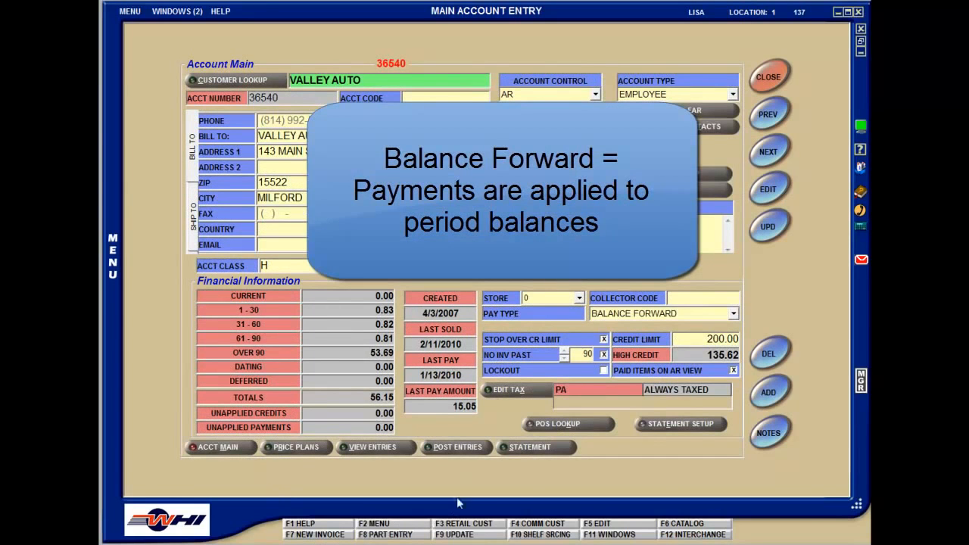
{"action": "left_click", "coordinate": [465, 448]}
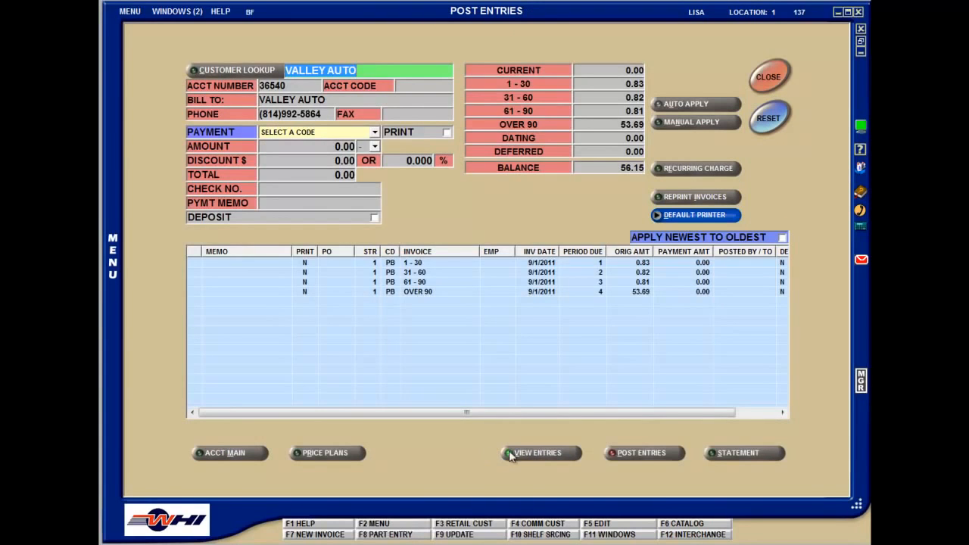
{"action": "left_click", "coordinate": [739, 453]}
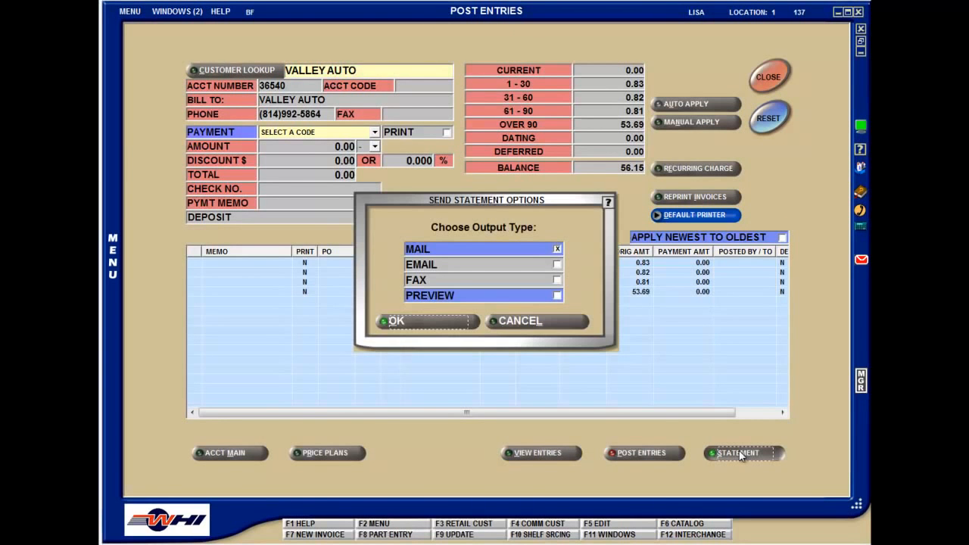
{"action": "left_click", "coordinate": [549, 249]}
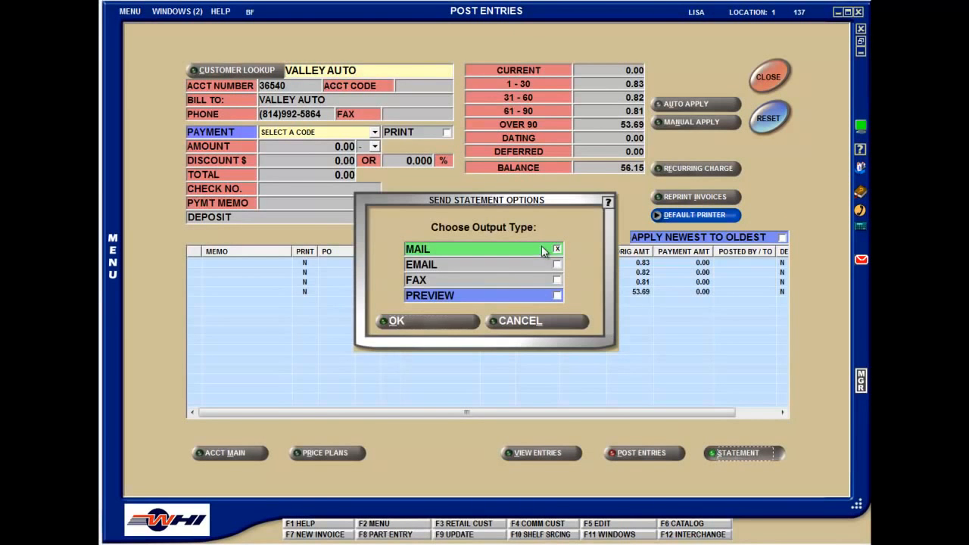
{"action": "left_click", "coordinate": [533, 297]}
{"action": "left_click", "coordinate": [459, 322]}
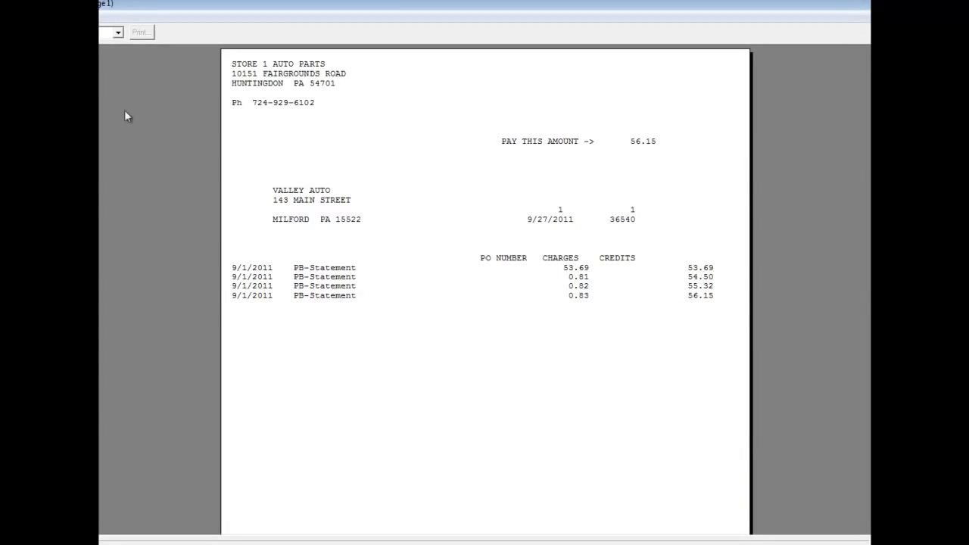
{"action": "key", "text": "Escape"}
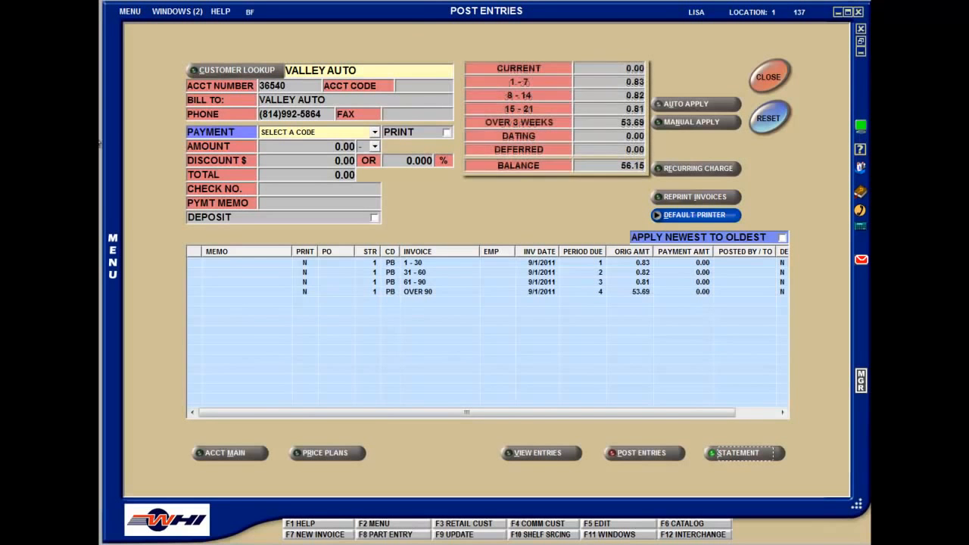
Return to the main account record, look up All Star Auto by account number, and open its Post Entries screen
{"action": "left_click", "coordinate": [213, 451]}
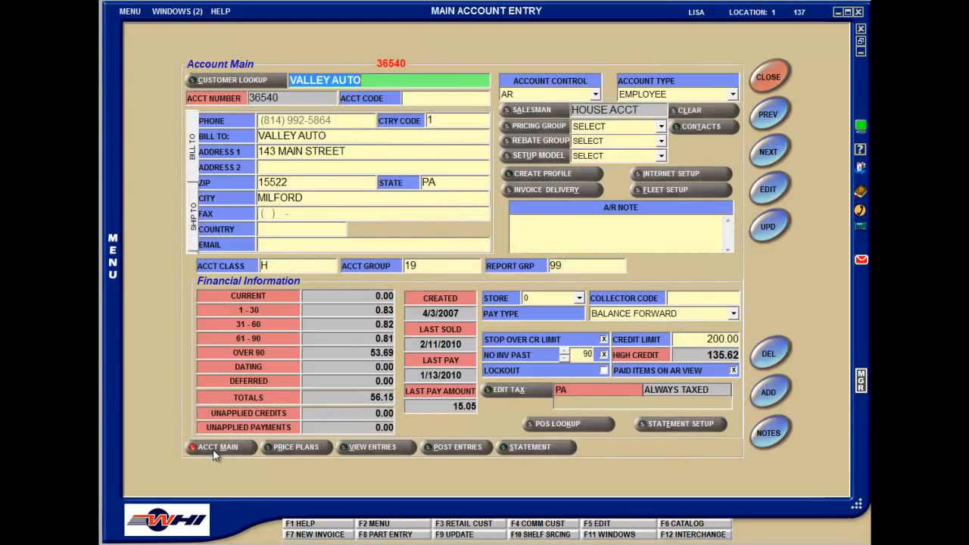
{"action": "type", "text": "10485"}
{"action": "key", "text": "Return"}
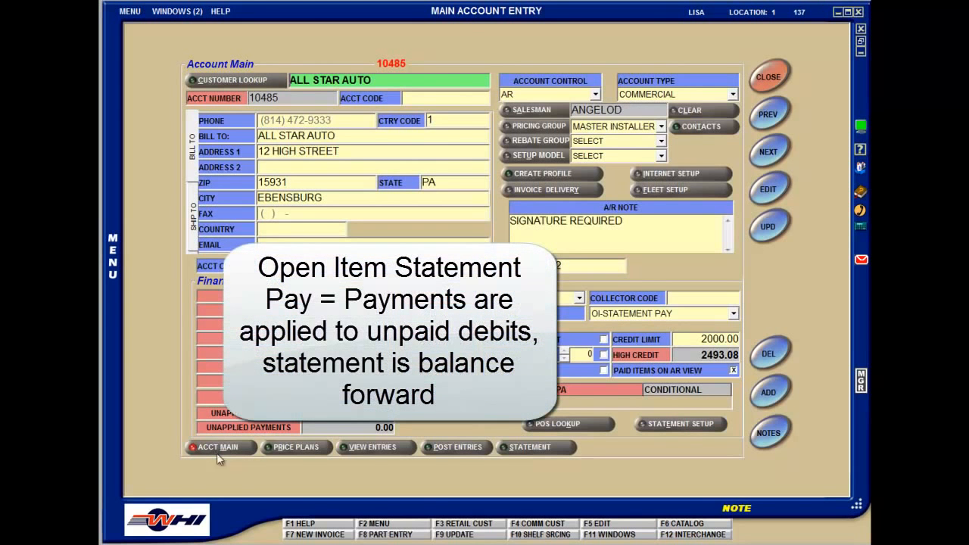
{"action": "left_click", "coordinate": [457, 448]}
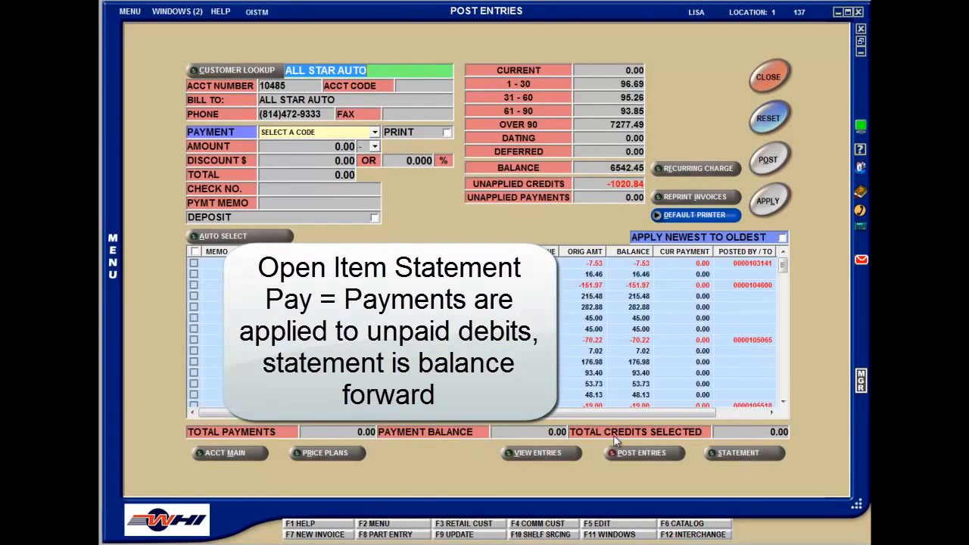
{"action": "left_click", "coordinate": [739, 453]}
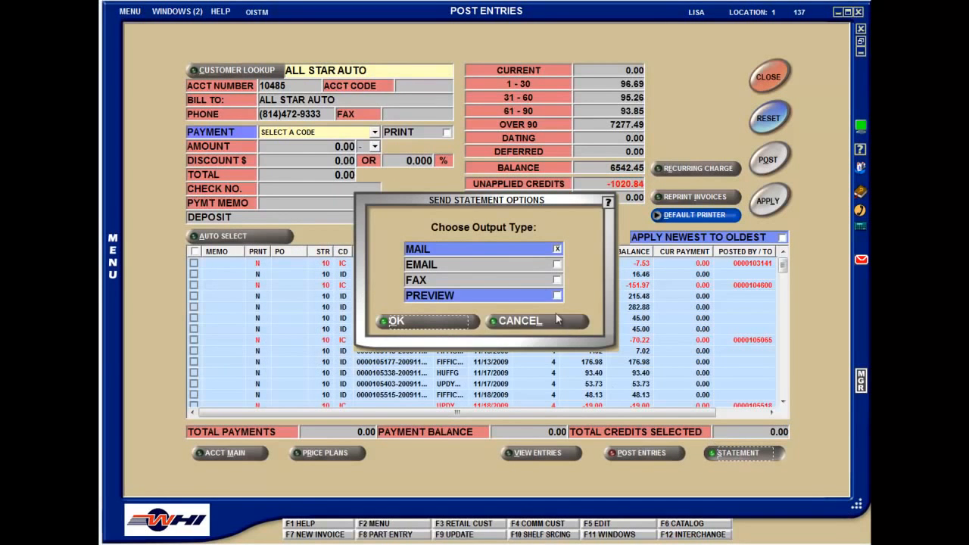
{"action": "left_click", "coordinate": [518, 296]}
{"action": "left_click", "coordinate": [468, 321]}
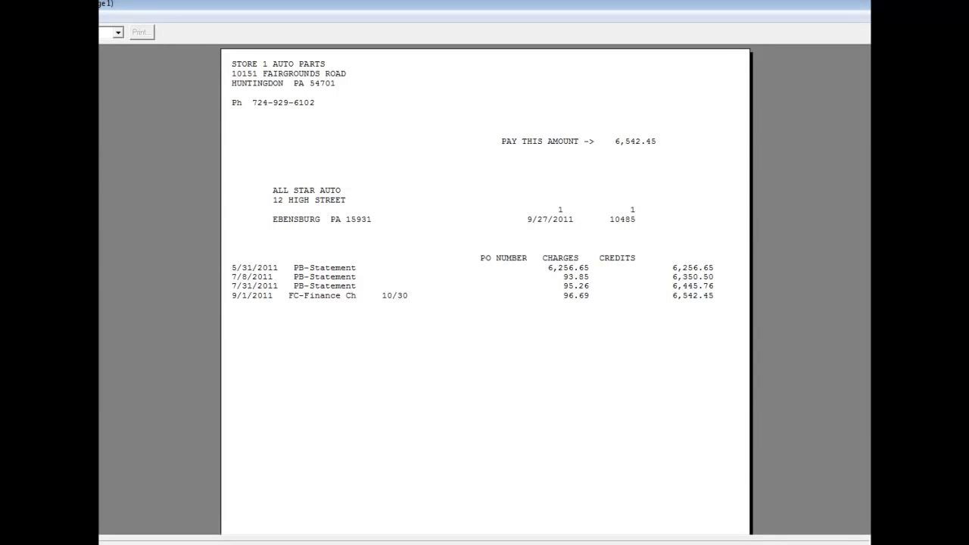
{"action": "key", "text": "Escape"}
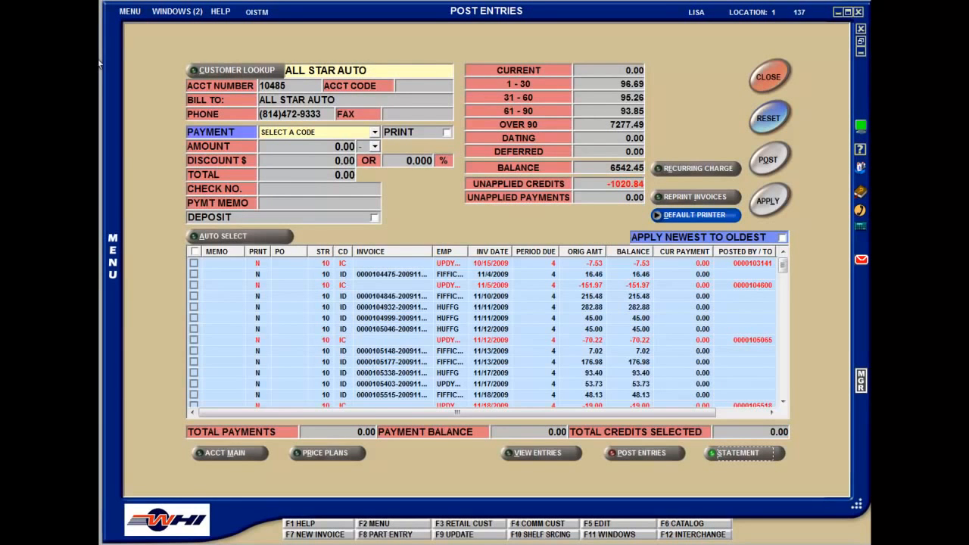
Return to All Star Auto's main account record and view the pay type options
{"action": "left_click", "coordinate": [264, 457]}
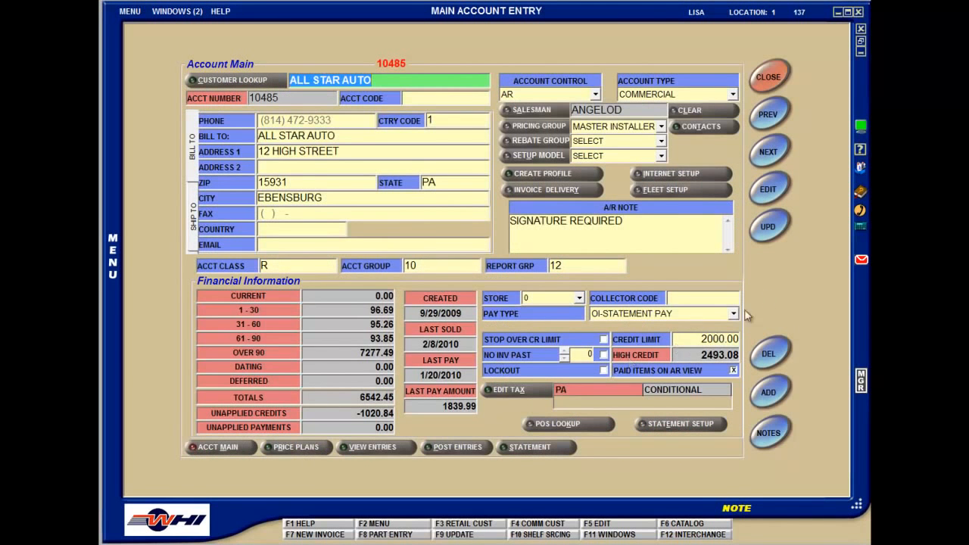
{"action": "left_click", "coordinate": [733, 314]}
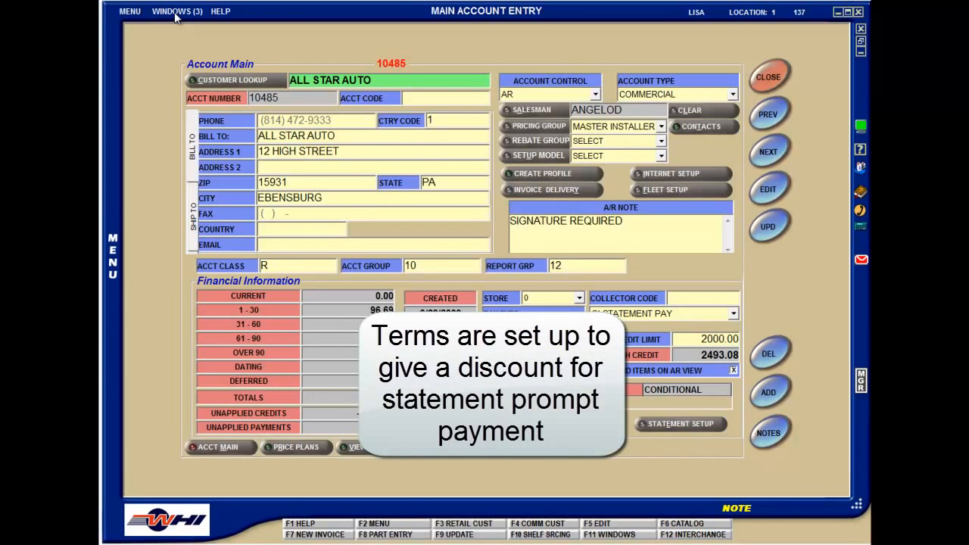
Switch to AR Control Setup and open the account terms setup from the statement settings
{"action": "left_click", "coordinate": [175, 11]}
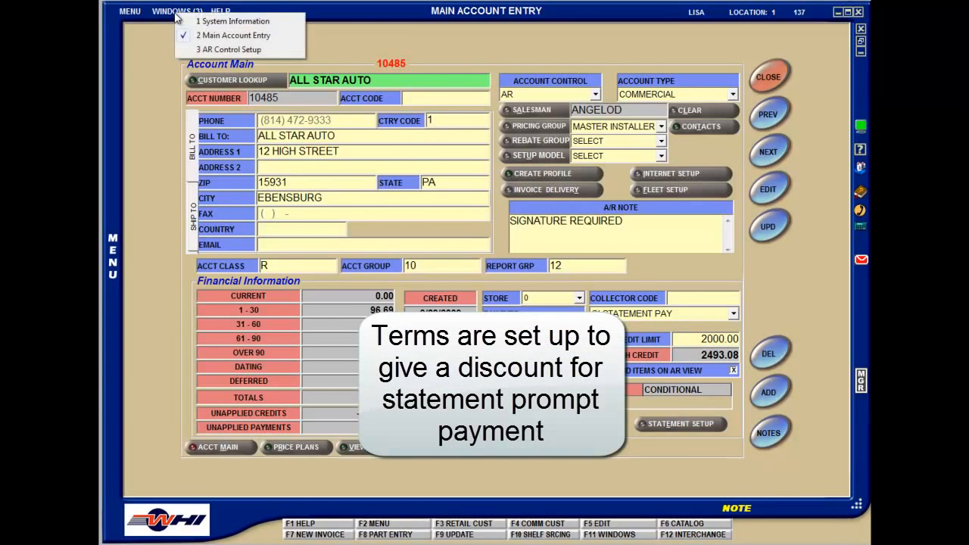
{"action": "left_click", "coordinate": [198, 49]}
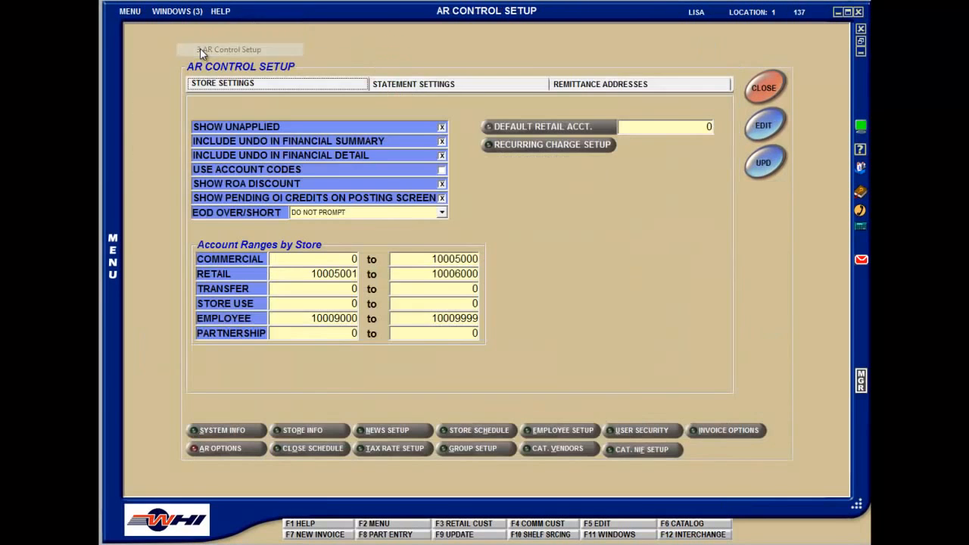
{"action": "left_click", "coordinate": [426, 86]}
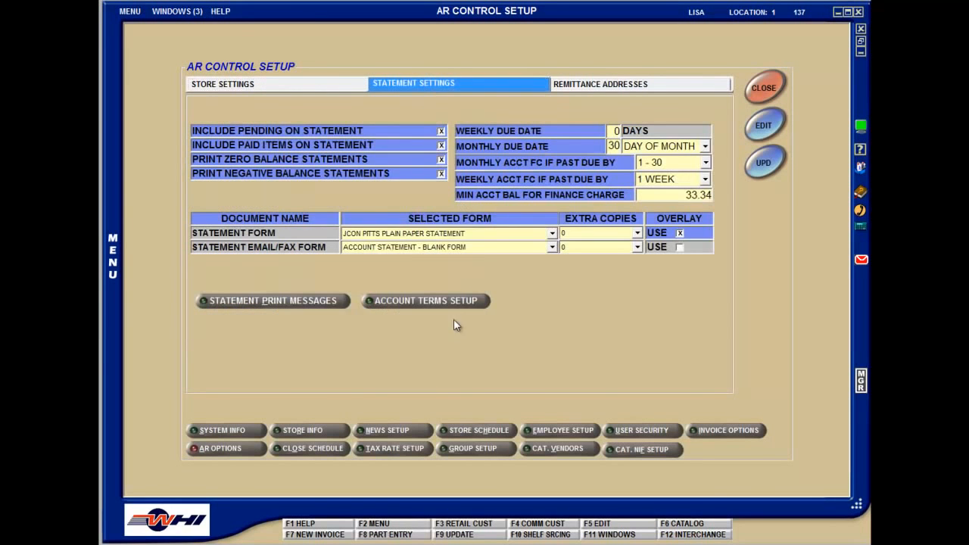
{"action": "left_click", "coordinate": [453, 302]}
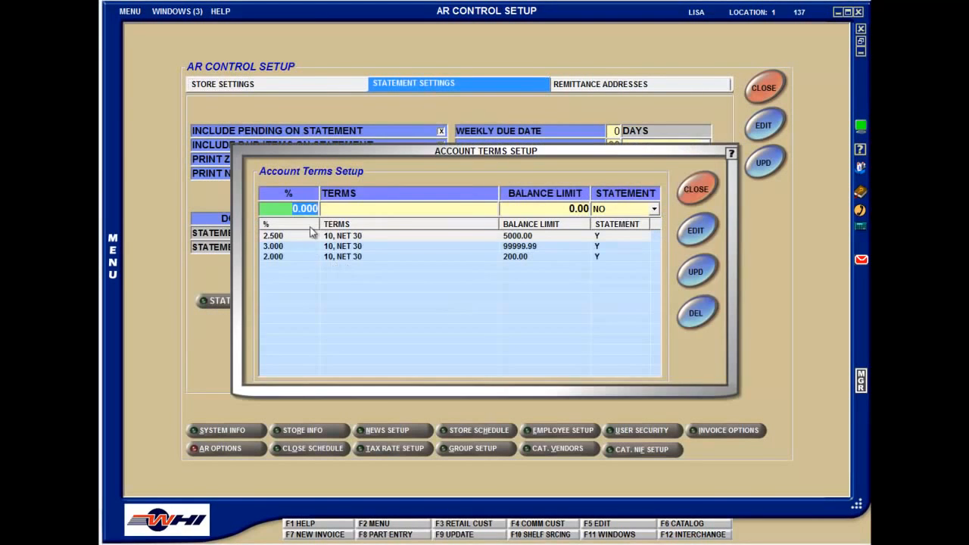
Add a 2% account term "10, NET 30" with a 200.00 balance limit and statement set to yes, and close the terms setup
{"action": "type", "text": "2"}
{"action": "key", "text": "Tab"}
{"action": "type", "text": "10, NET 30"}
{"action": "key", "text": "Tab"}
{"action": "type", "text": "200."}
{"action": "key", "text": "Tab"}
{"action": "key", "text": "y"}
{"action": "key", "text": "Return"}
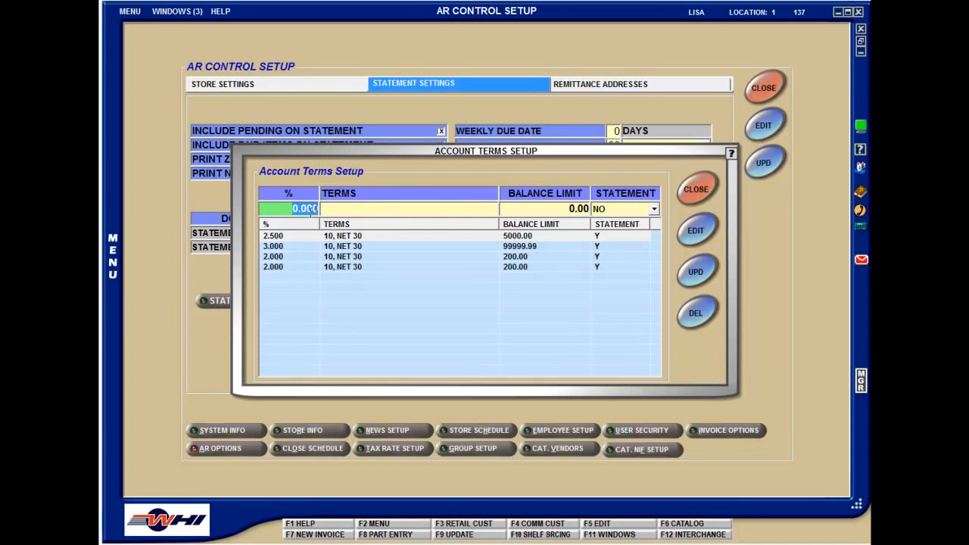
{"action": "left_click", "coordinate": [695, 190]}
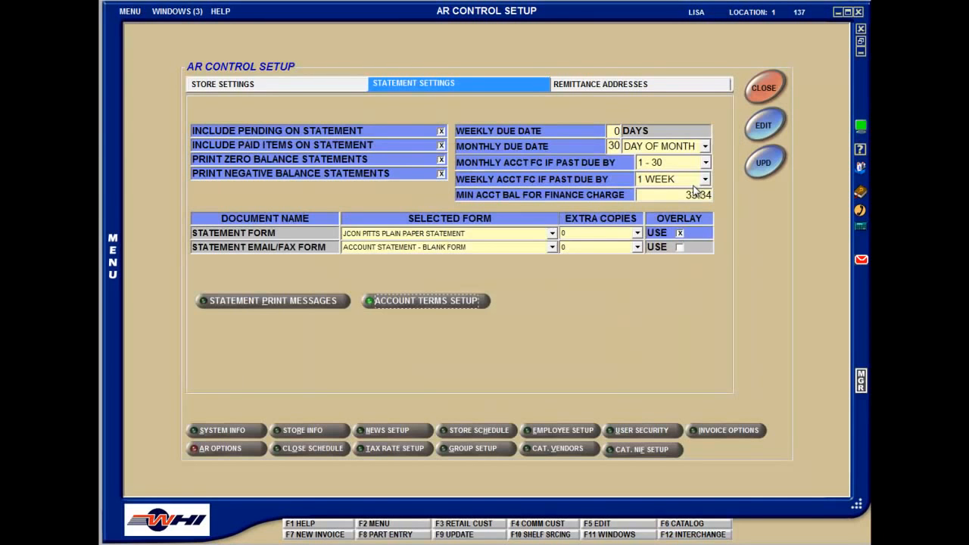
Edit All Star Auto's statement setup, assigning prompt pay terms of 2.000%, 2.500% and 3.000%, each 10, NET 30
{"action": "left_click", "coordinate": [182, 11]}
{"action": "left_click", "coordinate": [211, 29]}
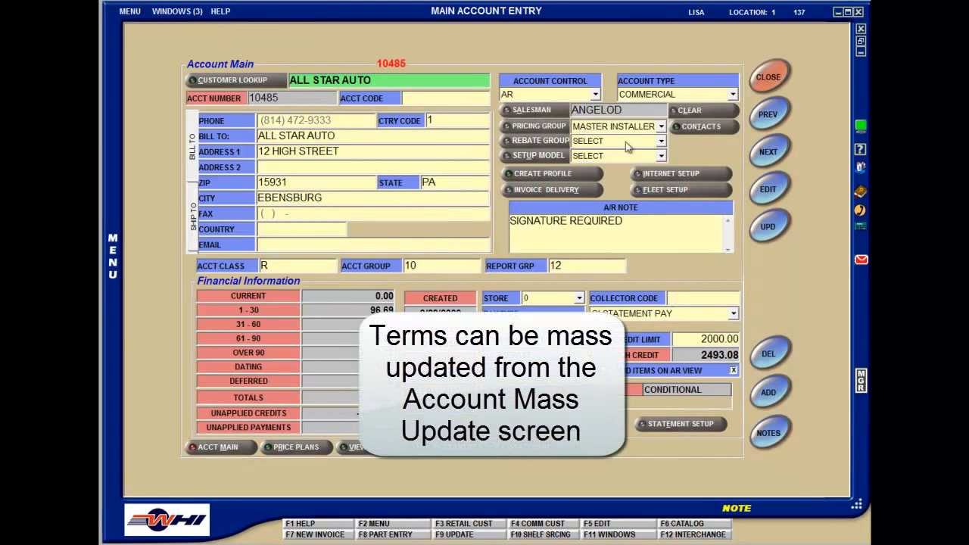
{"action": "key", "text": "F5"}
{"action": "left_click", "coordinate": [689, 426]}
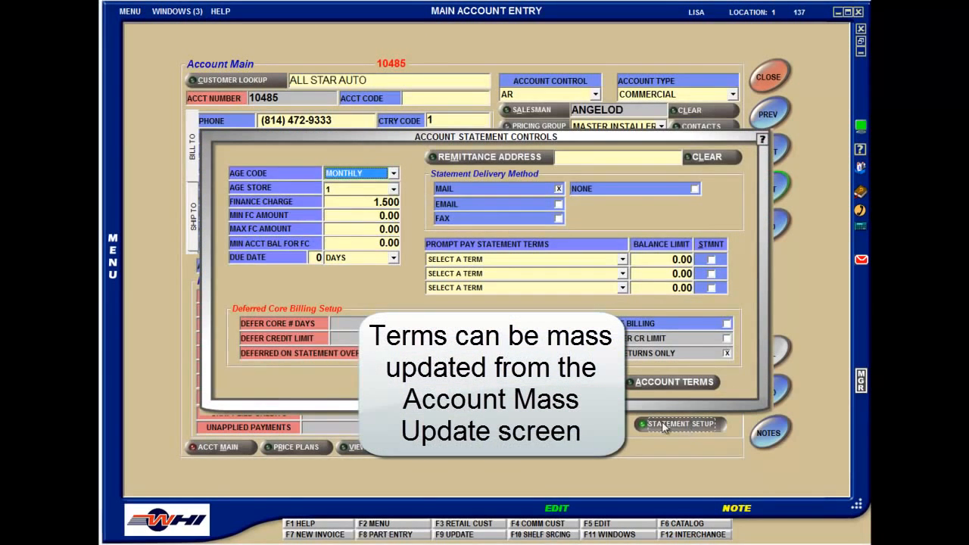
{"action": "left_click", "coordinate": [622, 260]}
{"action": "left_click", "coordinate": [495, 311]}
{"action": "left_click", "coordinate": [523, 274]}
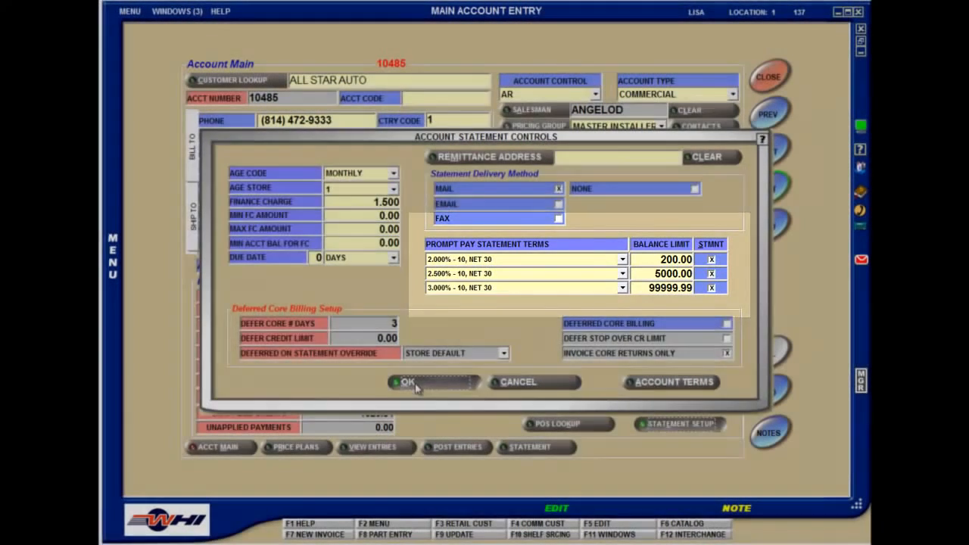
{"action": "left_click", "coordinate": [415, 384]}
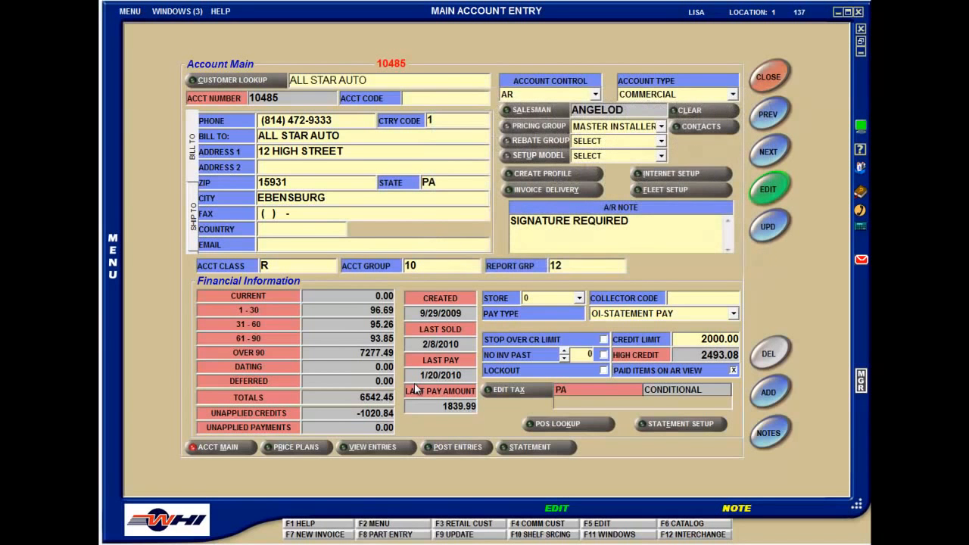
{"action": "right_click", "coordinate": [150, 379]}
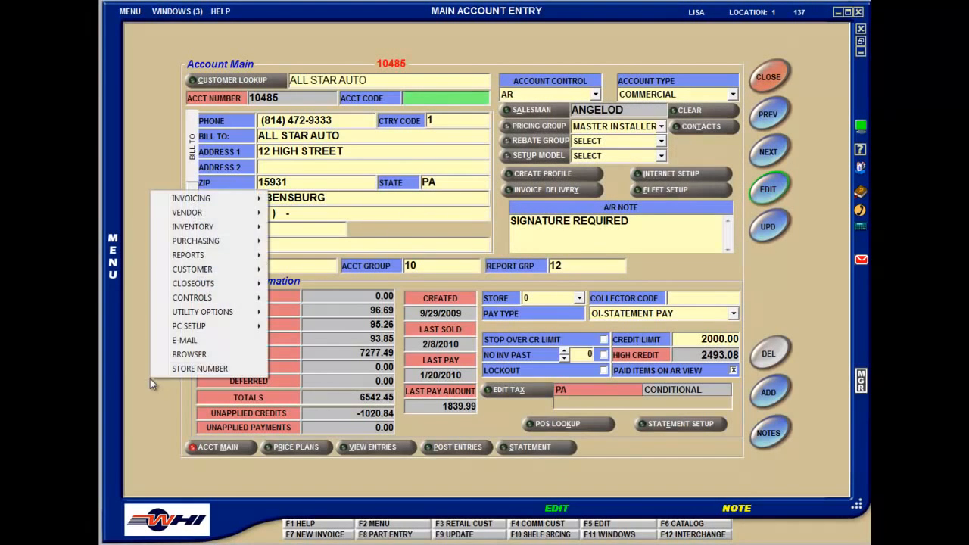
{"action": "mouse_move", "coordinate": [181, 270]}
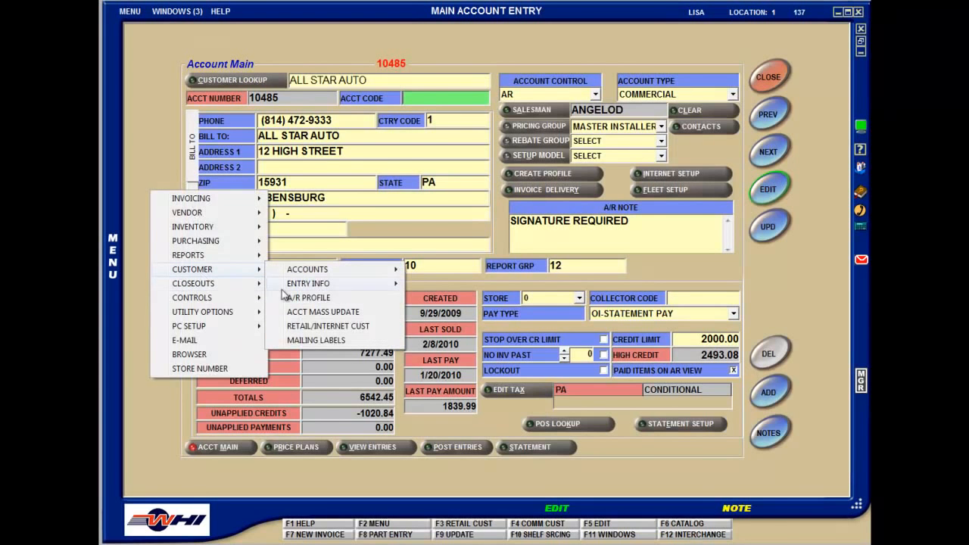
{"action": "mouse_move", "coordinate": [316, 290]}
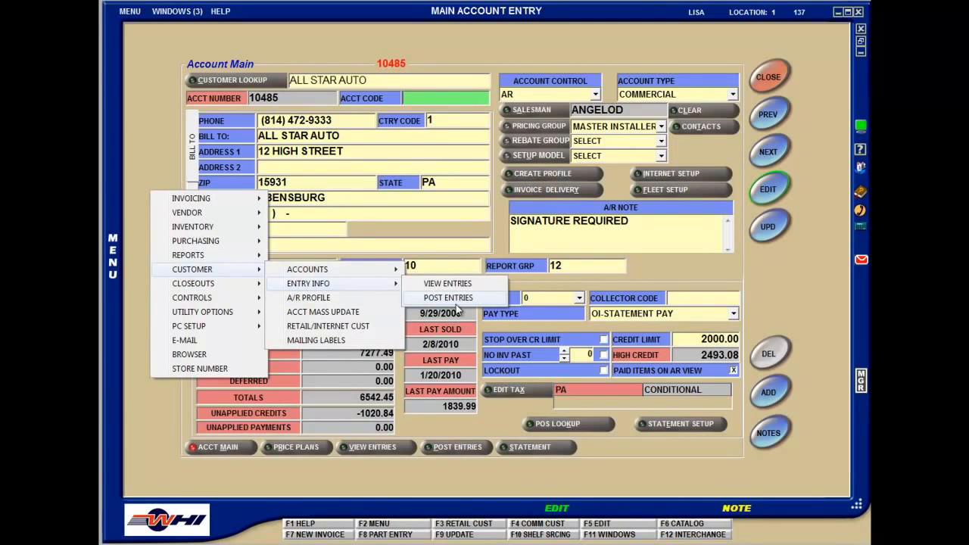
{"action": "left_click", "coordinate": [347, 481]}
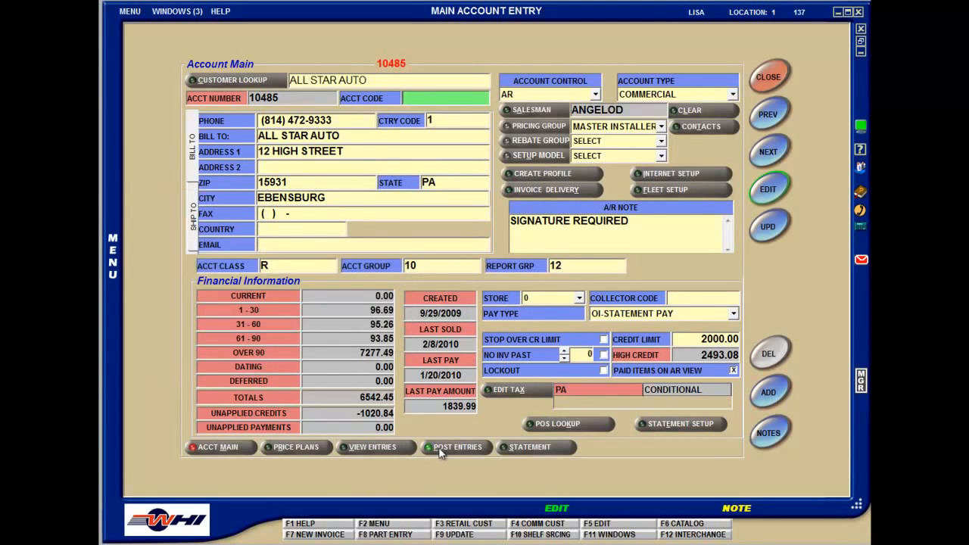
Open the Post Entries screen for All Star Auto and place the cursor in the customer name
{"action": "left_click", "coordinate": [441, 451]}
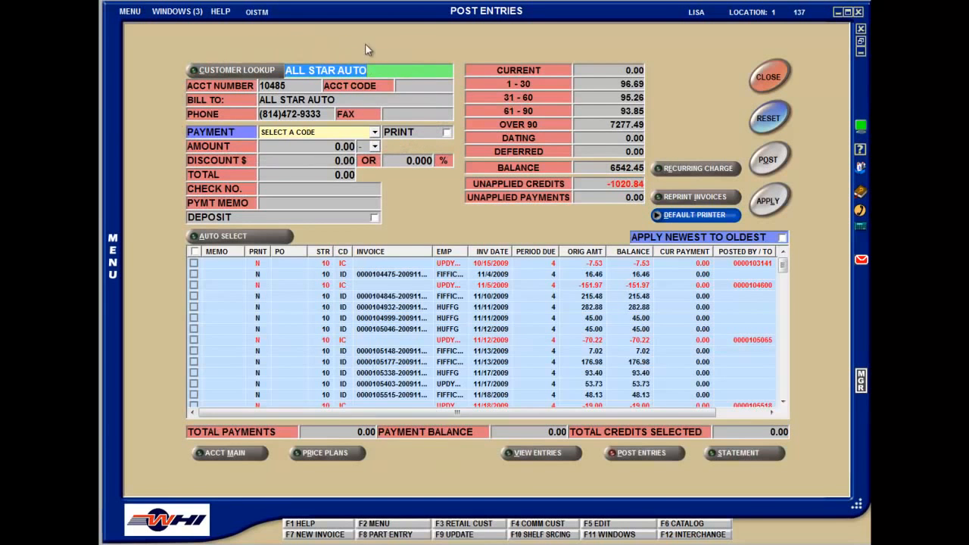
{"action": "left_click", "coordinate": [373, 73]}
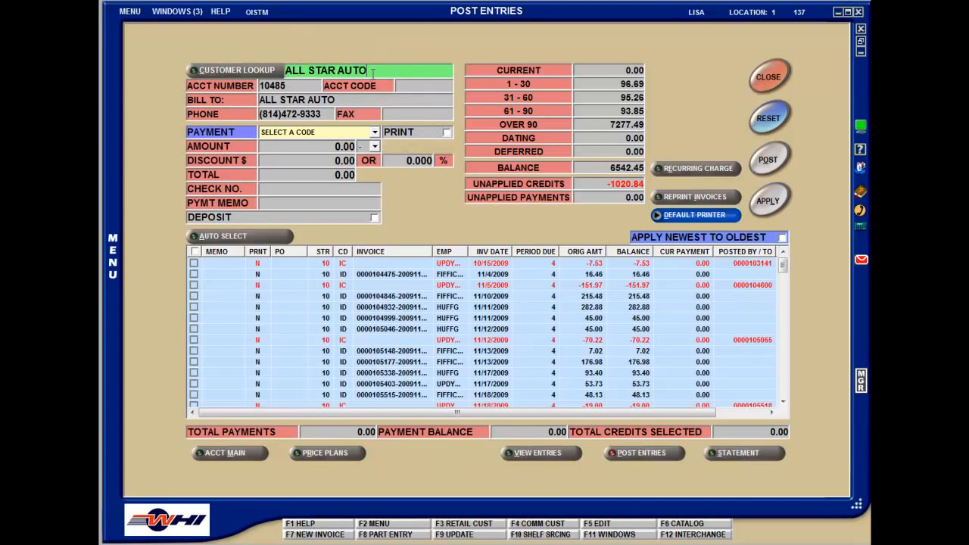
Look at the search fields of the customer account lookup, including account code, and leave without choosing an account
{"action": "left_click", "coordinate": [214, 71]}
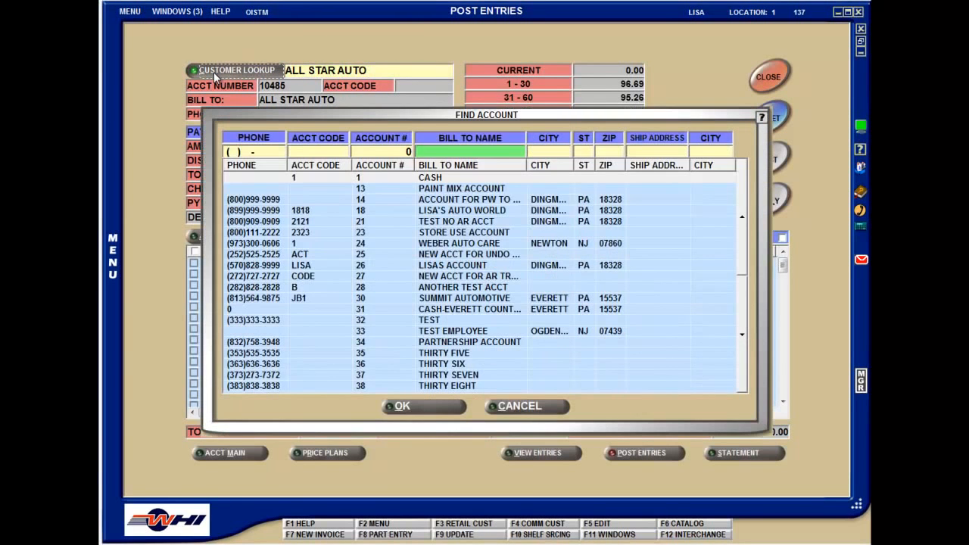
{"action": "left_click", "coordinate": [315, 151]}
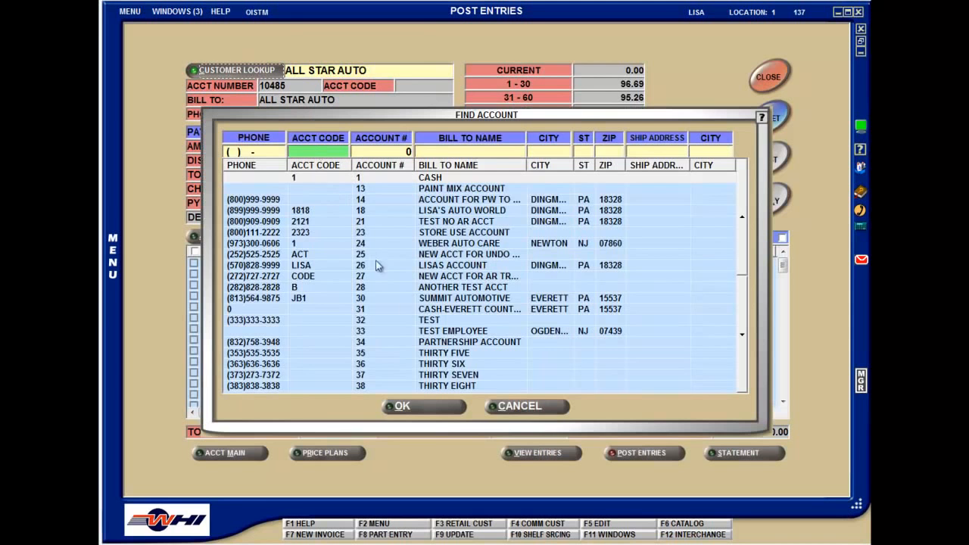
{"action": "left_click", "coordinate": [504, 413]}
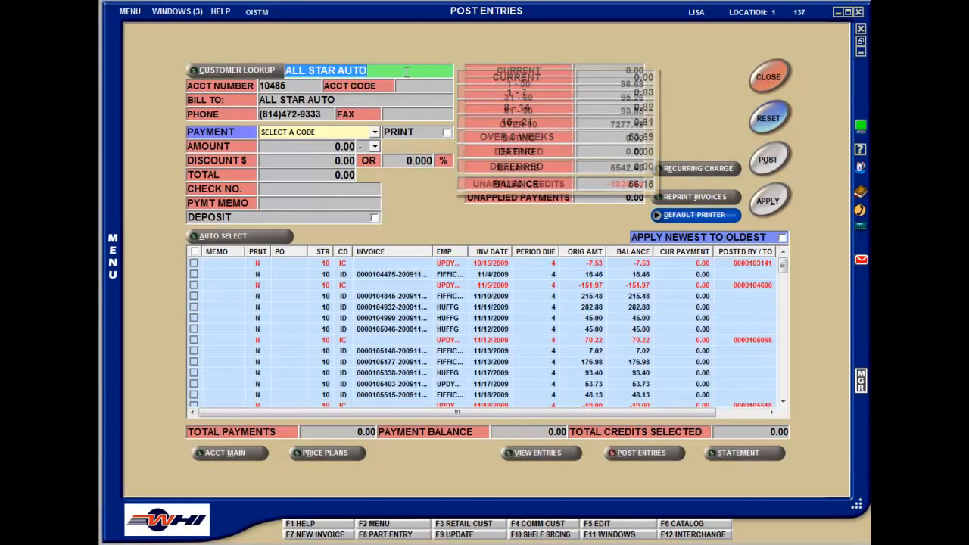
{"action": "type", "text": "36840"}
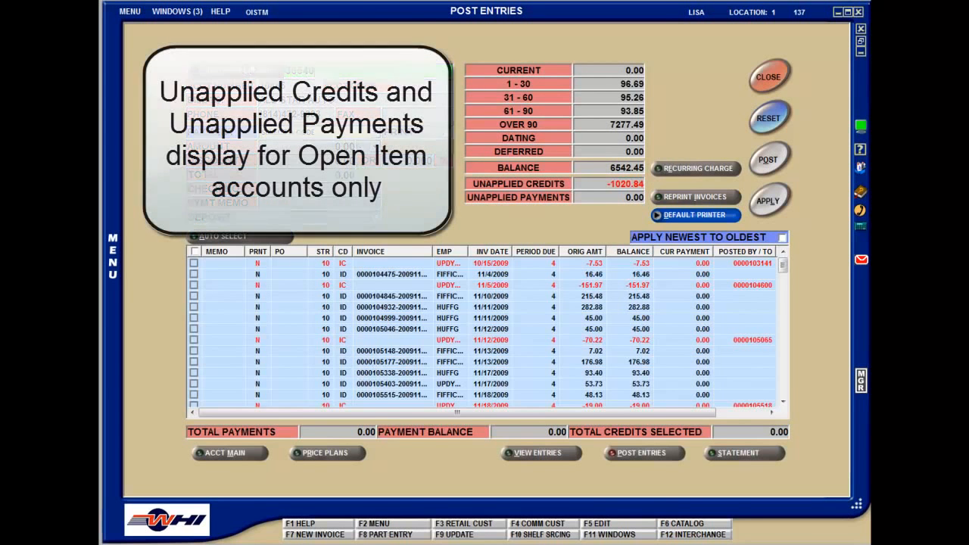
{"action": "key", "text": "Return"}
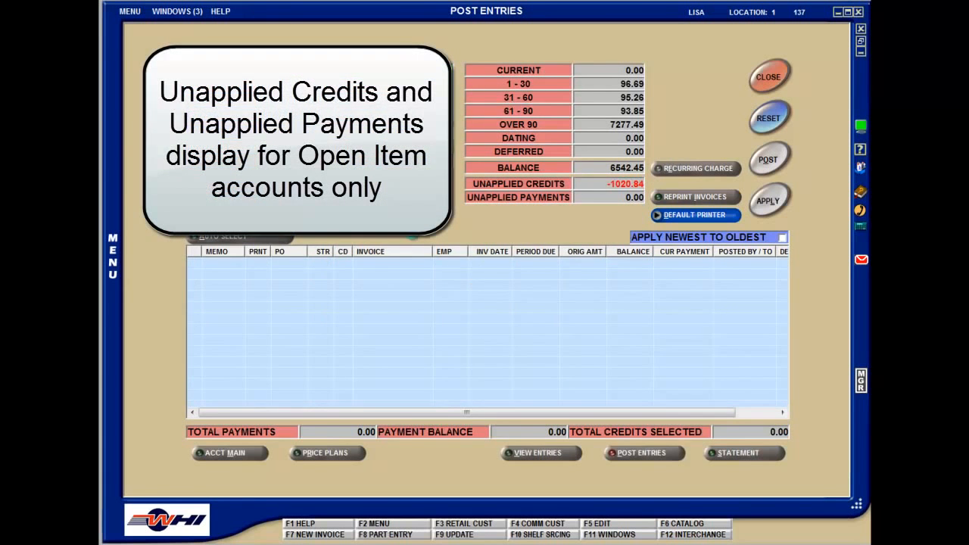
{"action": "left_click", "coordinate": [231, 454]}
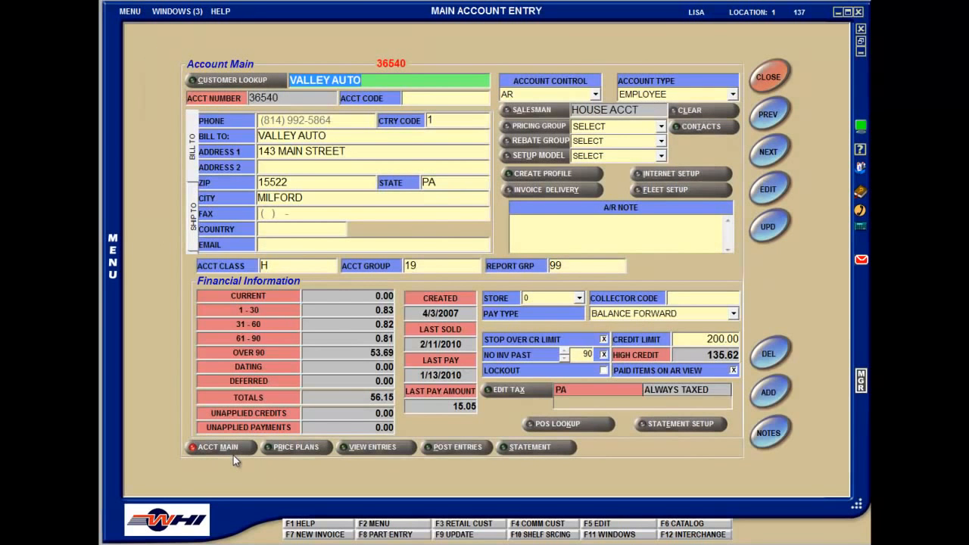
Examine the age code and age store choices in Valley Auto's statement setup, and cancel without changes
{"action": "key", "text": "F5"}
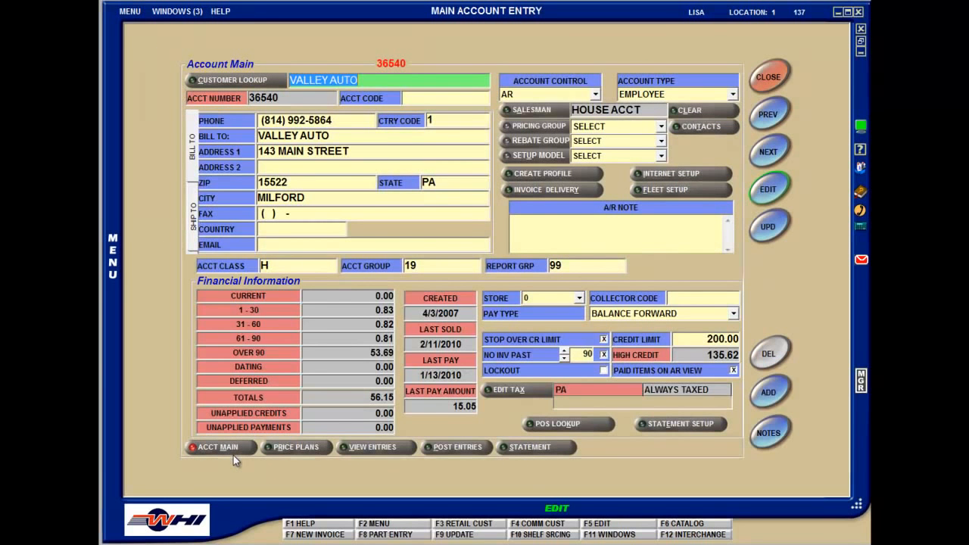
{"action": "left_click", "coordinate": [673, 424]}
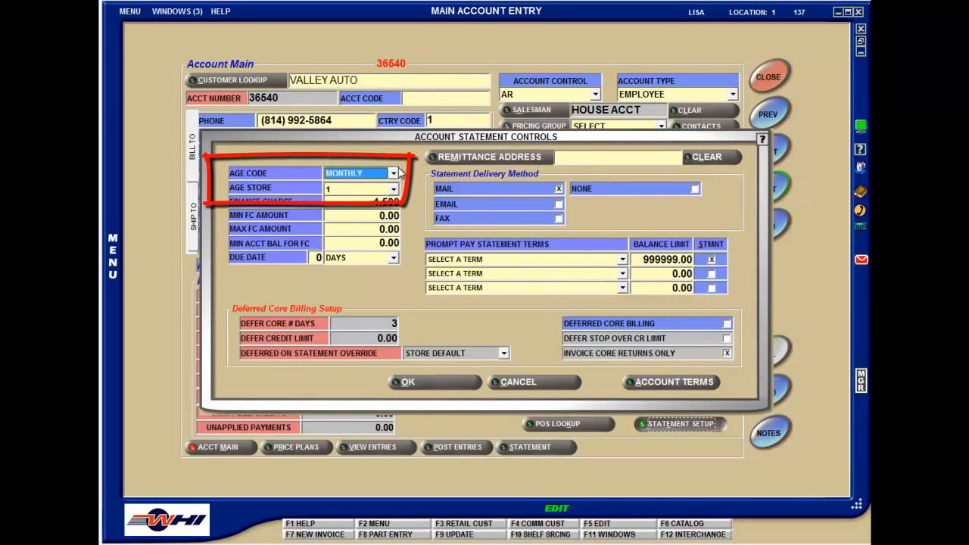
{"action": "left_click", "coordinate": [399, 173]}
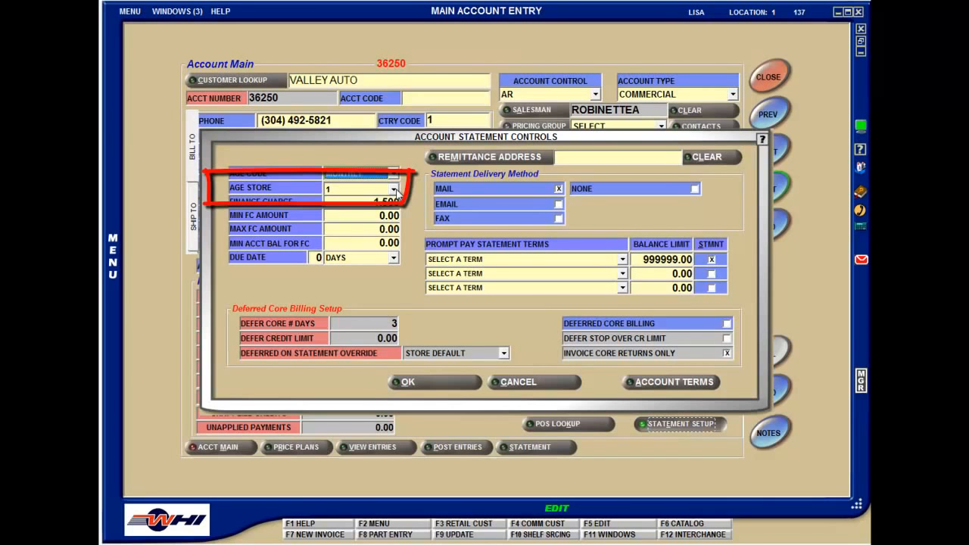
{"action": "left_click", "coordinate": [396, 190]}
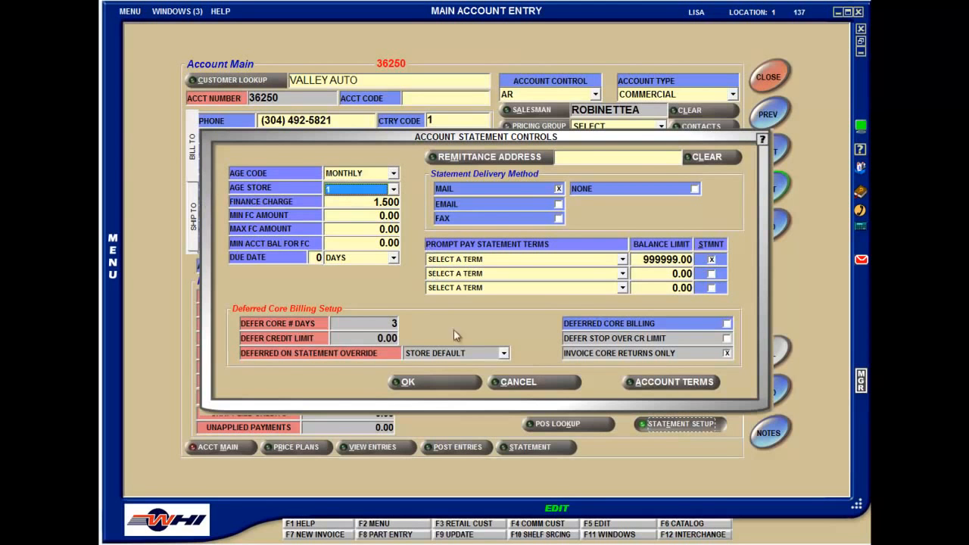
{"action": "left_click", "coordinate": [505, 381]}
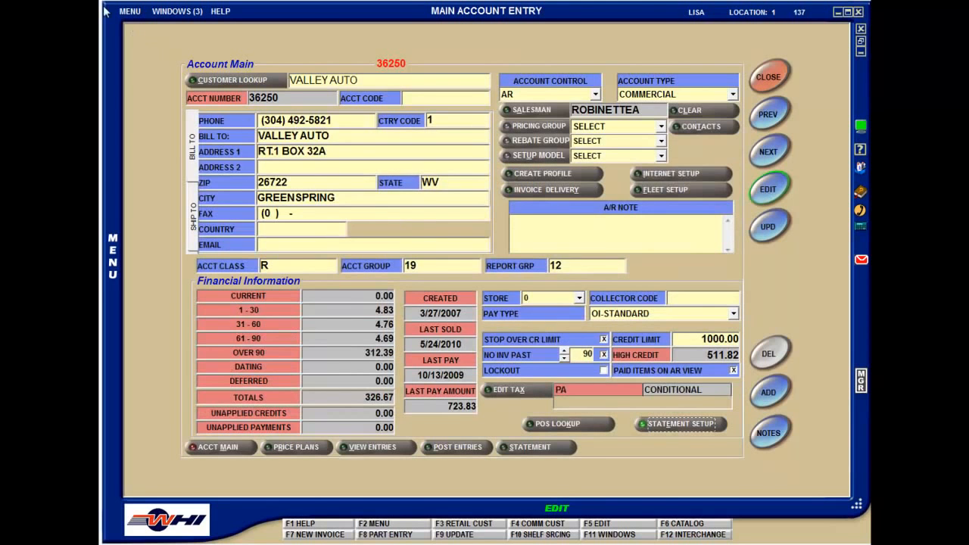
Check the Show Unapplied store setting in AR Control Setup and return to Main Account Entry
{"action": "left_click", "coordinate": [168, 13]}
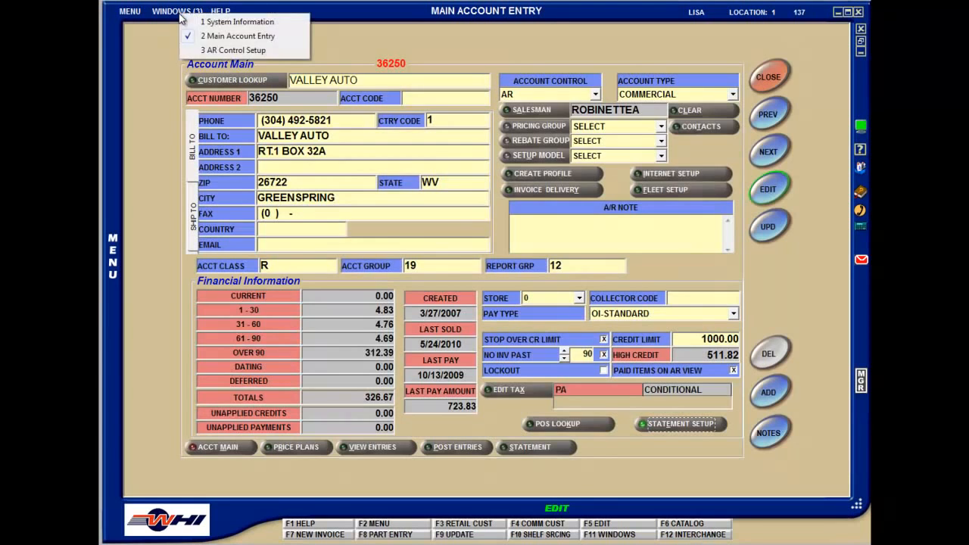
{"action": "left_click", "coordinate": [208, 50]}
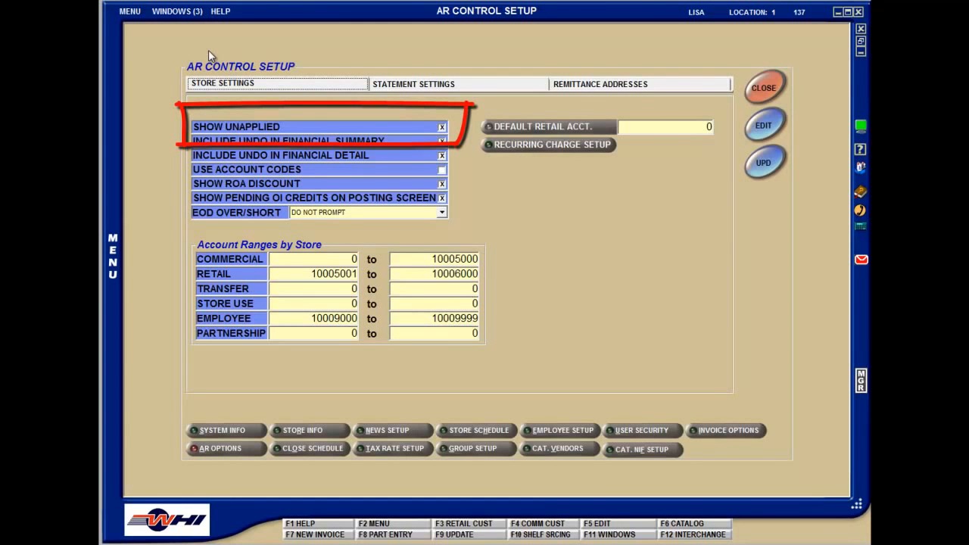
{"action": "left_click", "coordinate": [182, 12]}
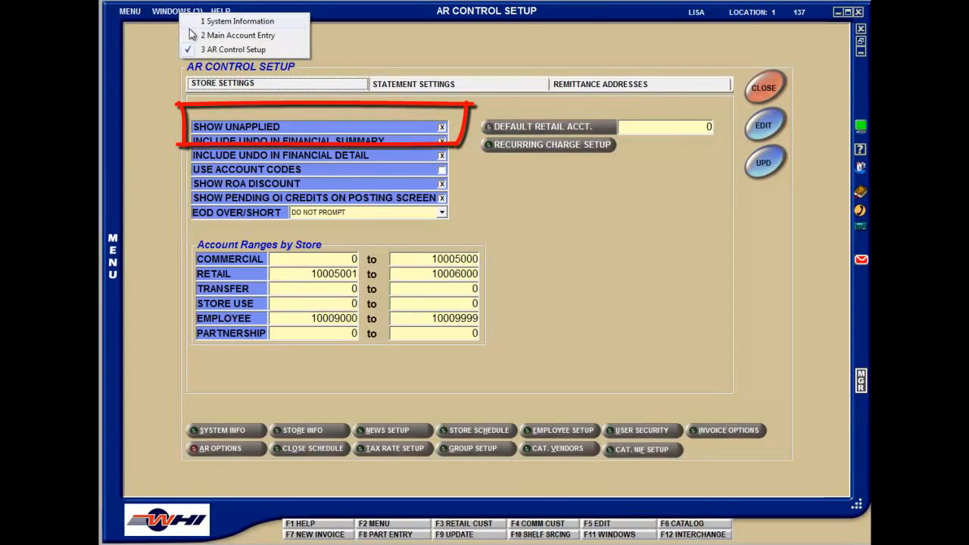
{"action": "left_click", "coordinate": [227, 34]}
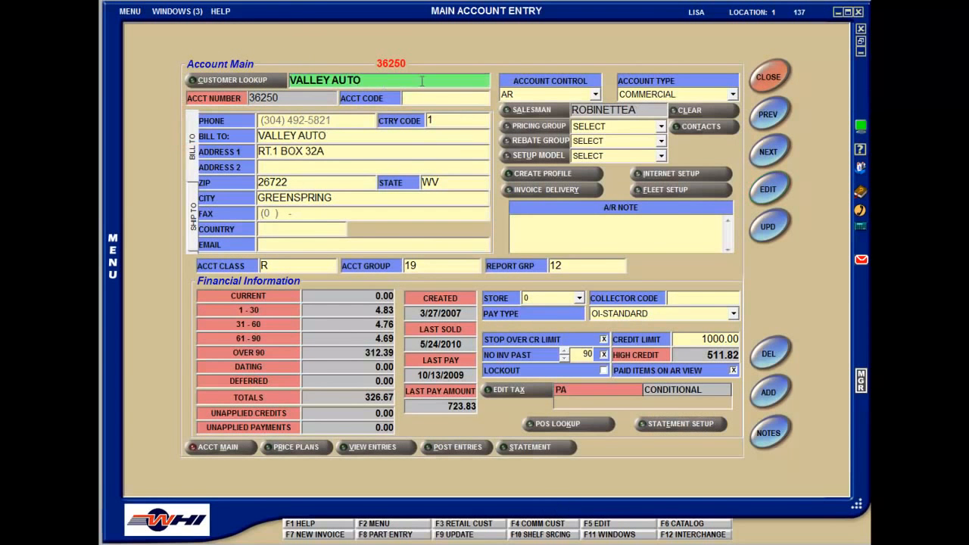
{"action": "type", "text": "10500"}
{"action": "key", "text": "Return"}
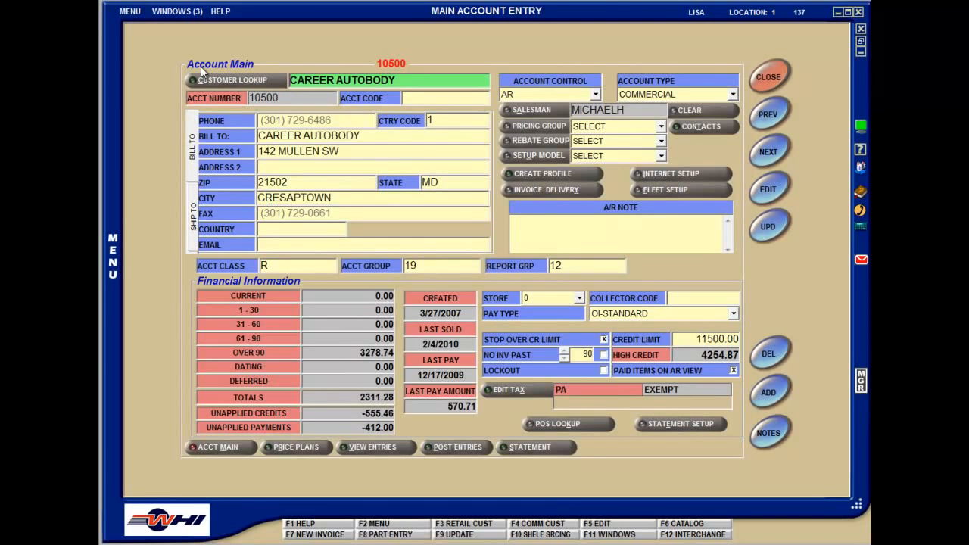
{"action": "left_click", "coordinate": [455, 448]}
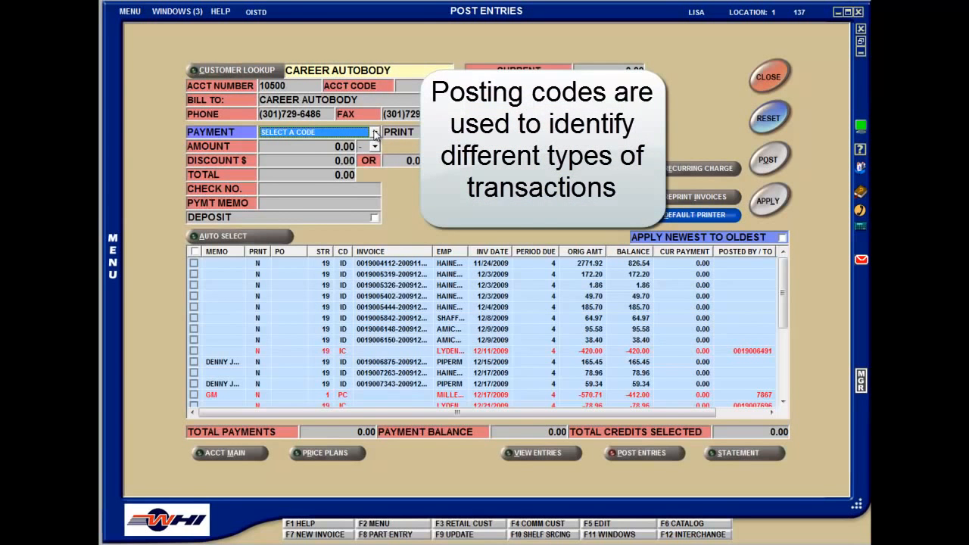
Review the payment posting codes available for Career Autobody without selecting one
{"action": "left_click", "coordinate": [374, 133]}
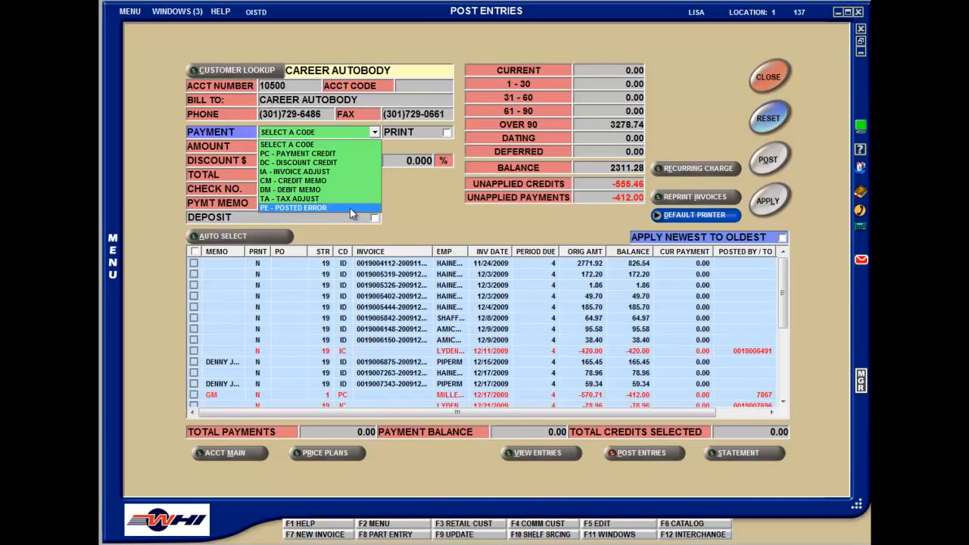
{"action": "left_click", "coordinate": [373, 133]}
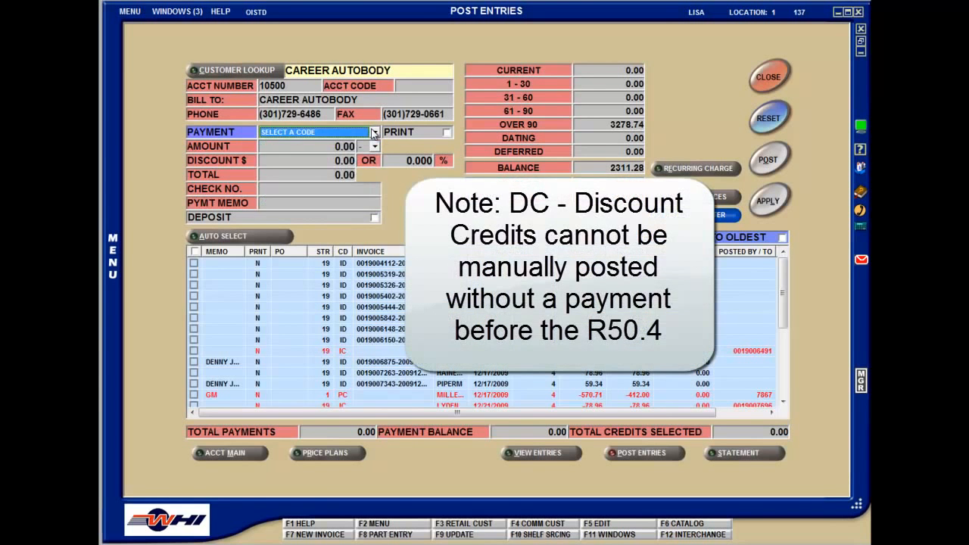